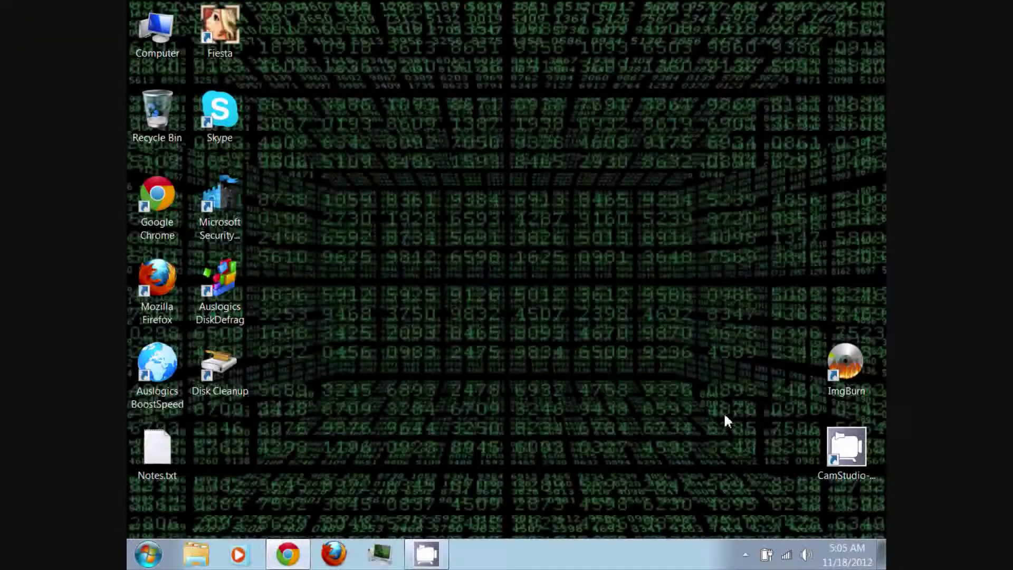
- Back in Chrome, review Nestopia's Windows, Linux and Mac OS downloads and request the v1.40 Binary
click(283, 552)
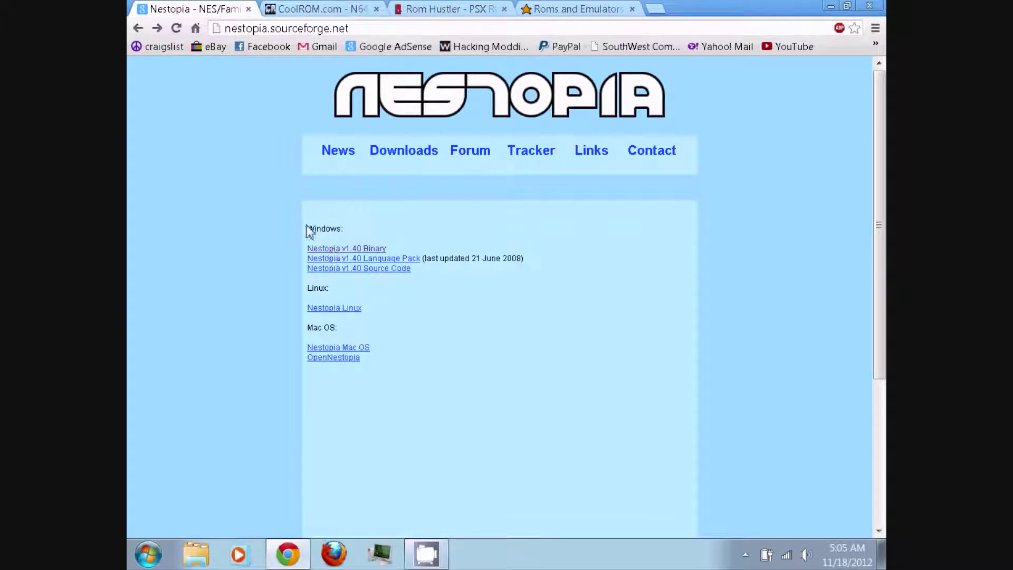
drag(308, 228, 358, 229)
drag(310, 288, 367, 293)
drag(309, 331, 378, 324)
click(375, 323)
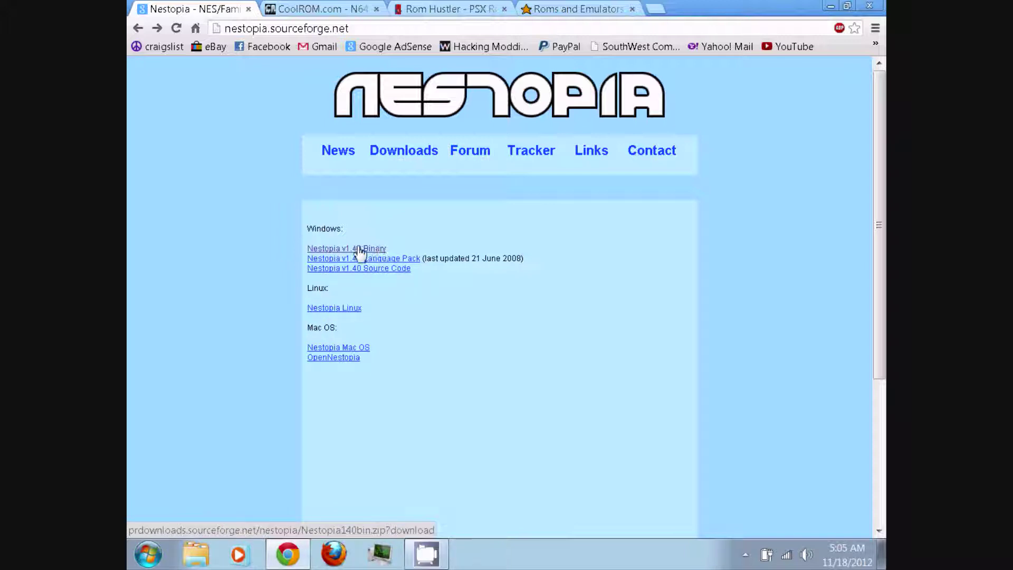
click(338, 252)
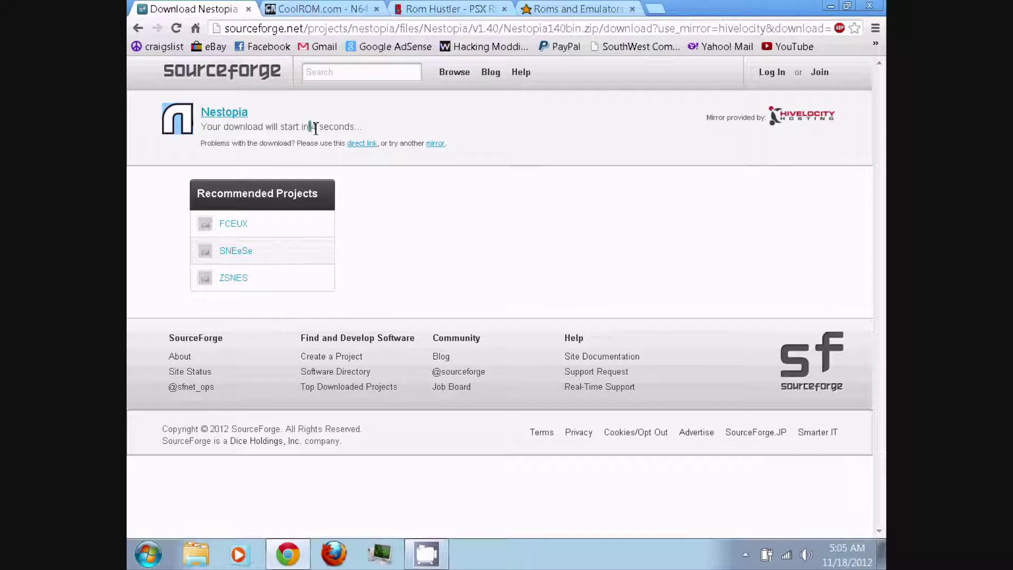
- Let the SourceForge countdown finish downloading Nestopia140bin.zip, then switch to CoolROM.com
drag(201, 126, 369, 130)
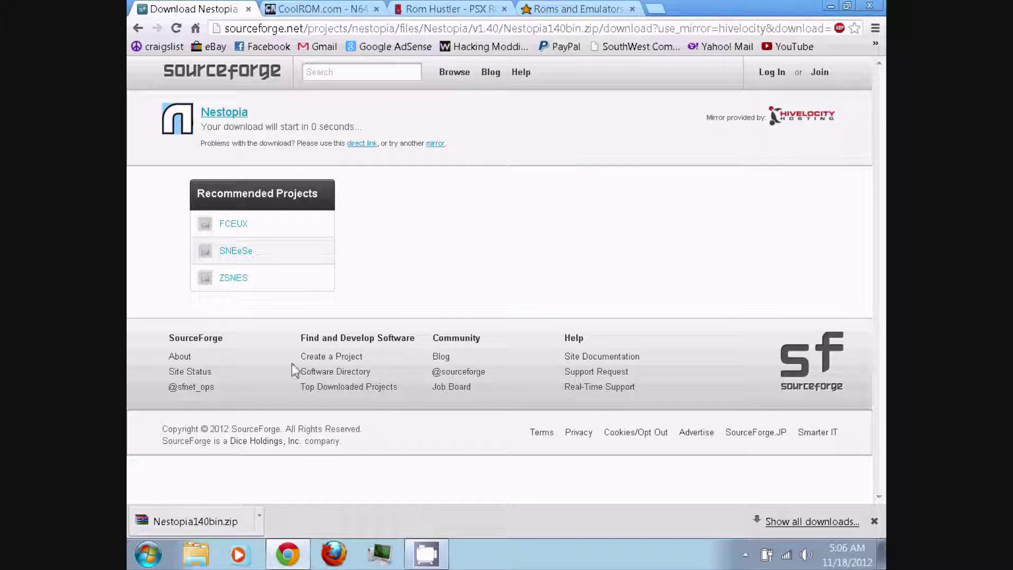
click(294, 9)
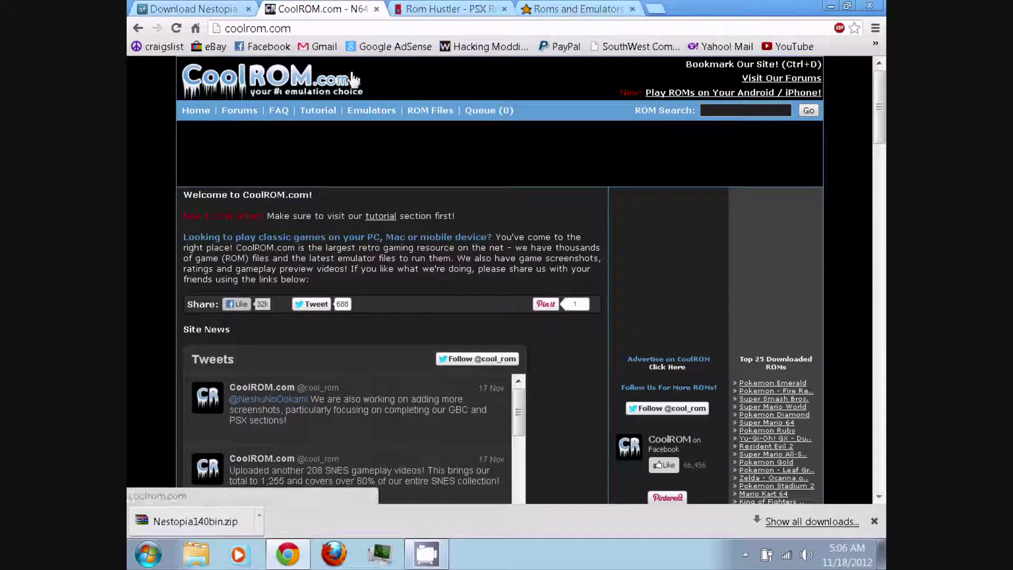
click(427, 10)
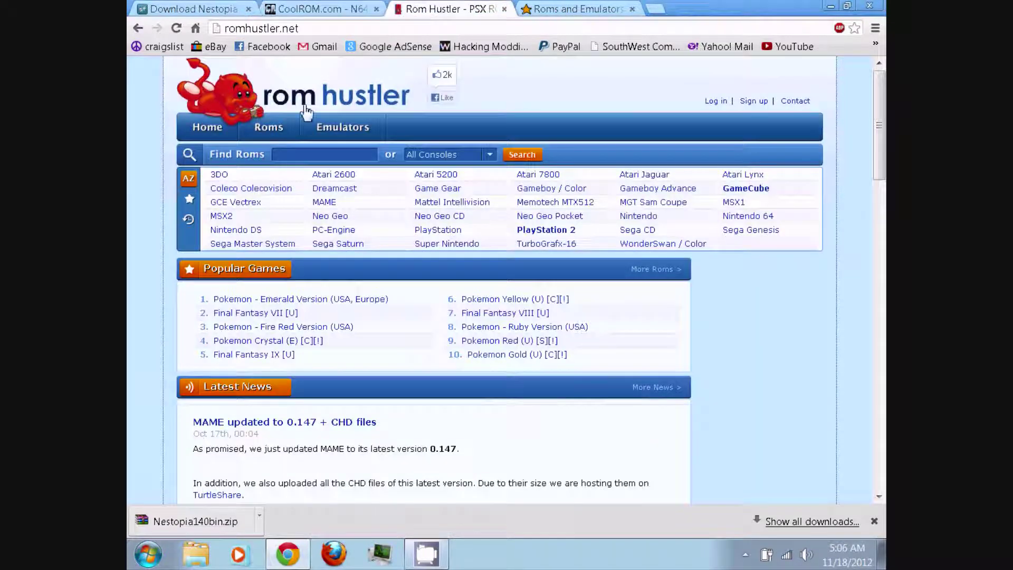
click(524, 10)
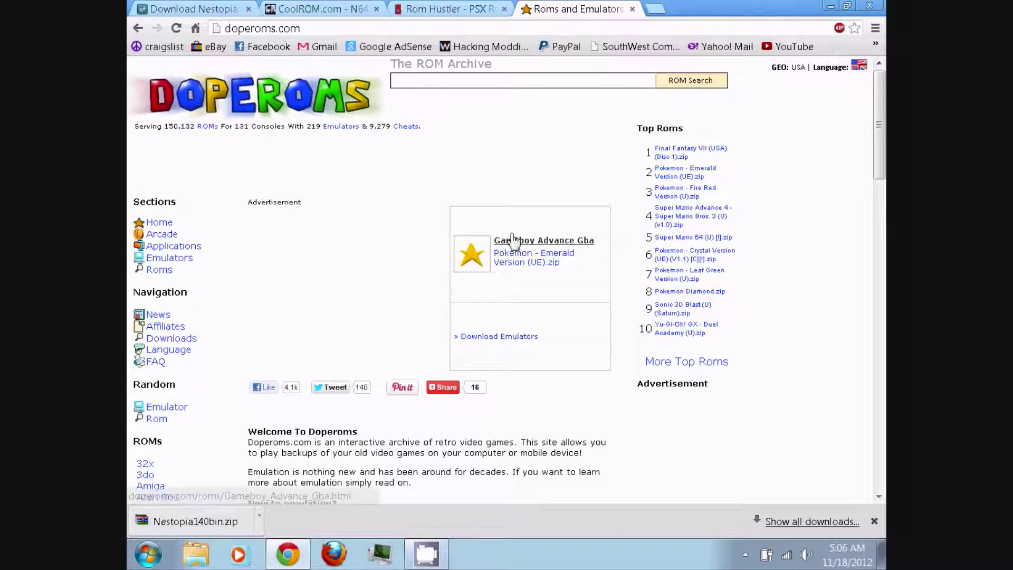
click(326, 12)
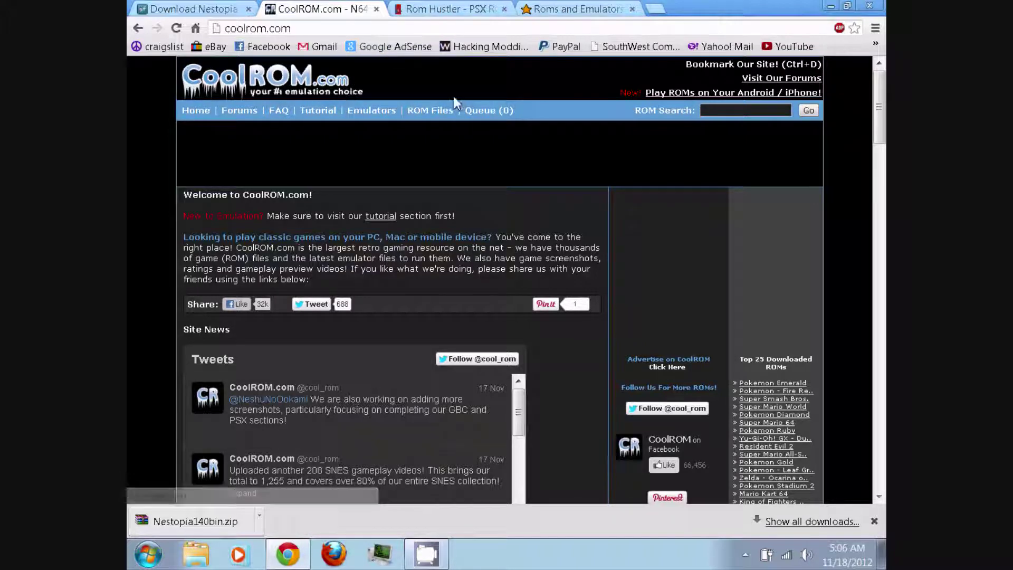
- Go to CoolROM's Nintendo page under ROM Files and browse the Top 50 Downloaded and Rated lists
mouse_move(446, 108)
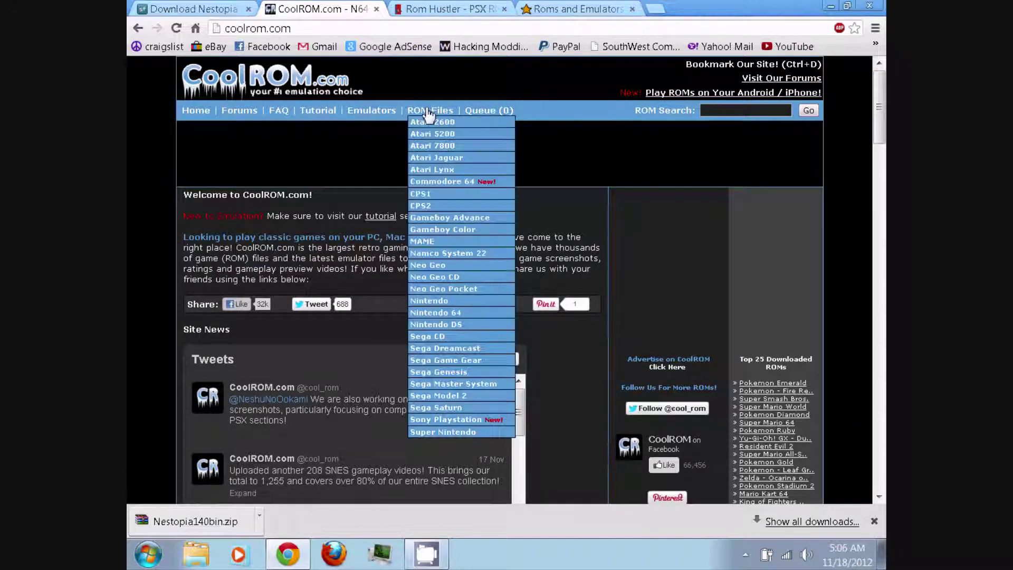
click(443, 302)
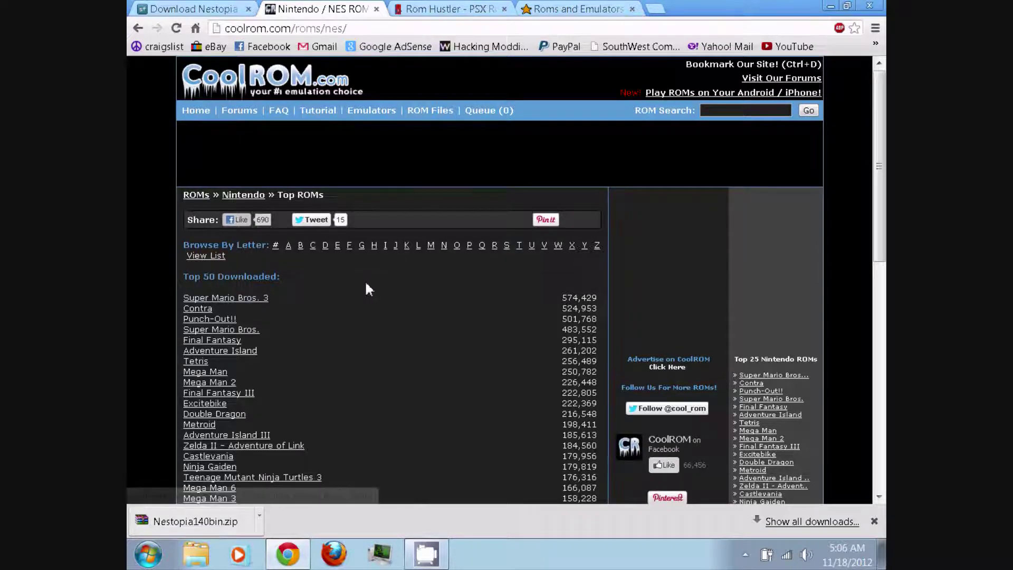
scroll(368, 289, down, 1)
scroll(367, 289, down, 4)
scroll(368, 289, up, 2)
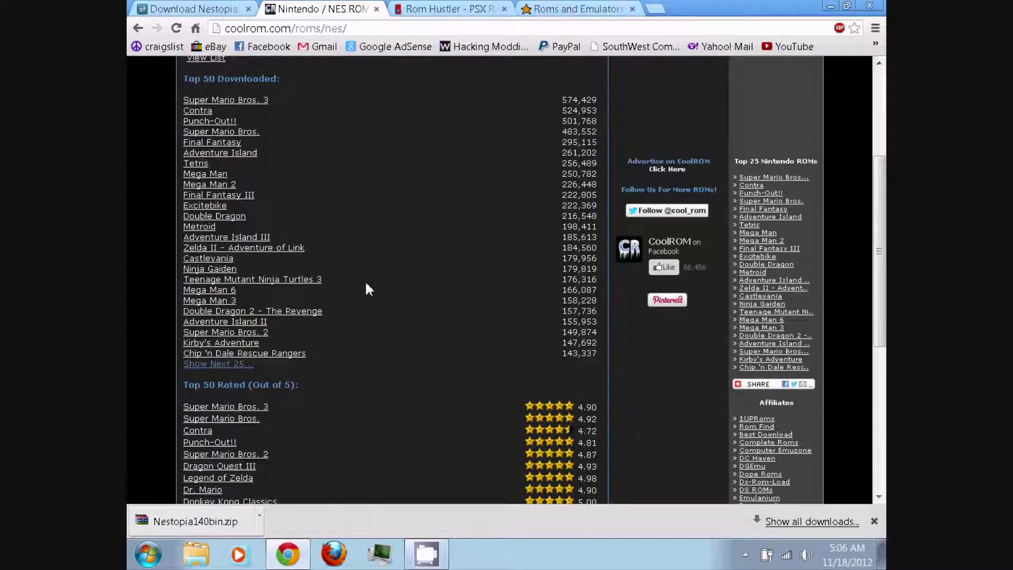
scroll(367, 289, down, 1)
scroll(368, 291, down, 3)
scroll(459, 290, up, 6)
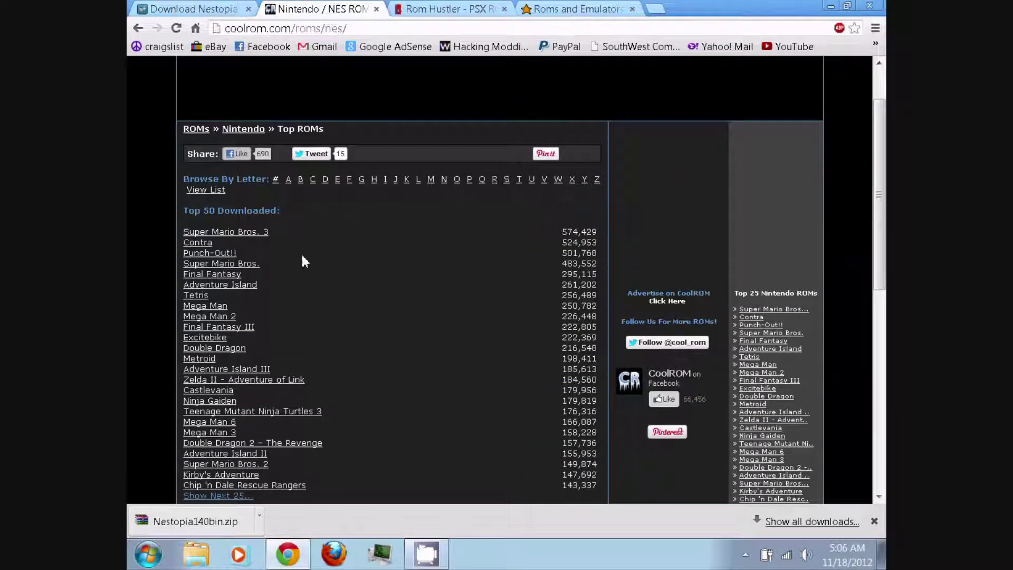
scroll(217, 253, down, 2)
scroll(232, 264, down, 5)
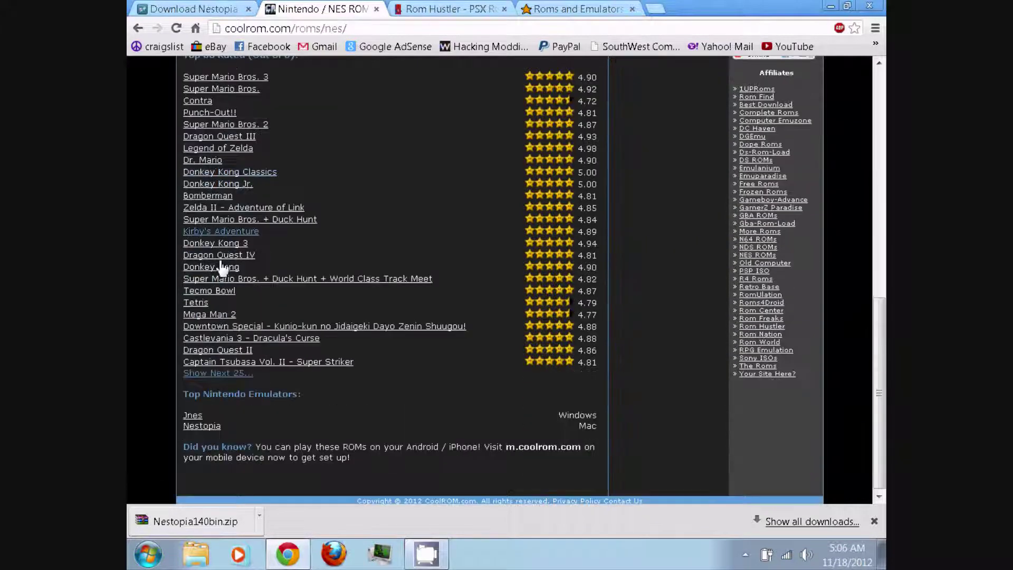
scroll(348, 264, up, 1)
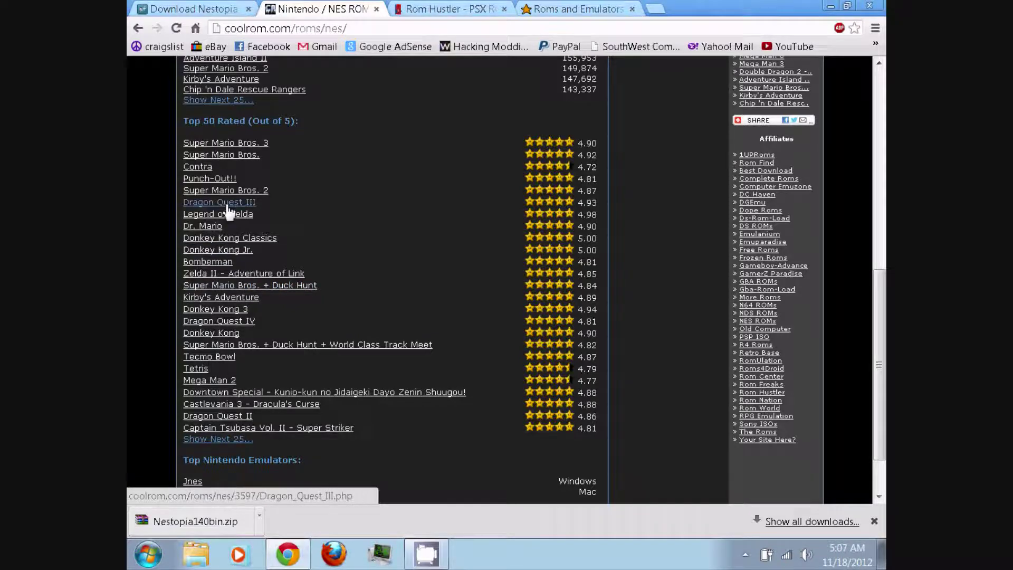
scroll(327, 190, up, 6)
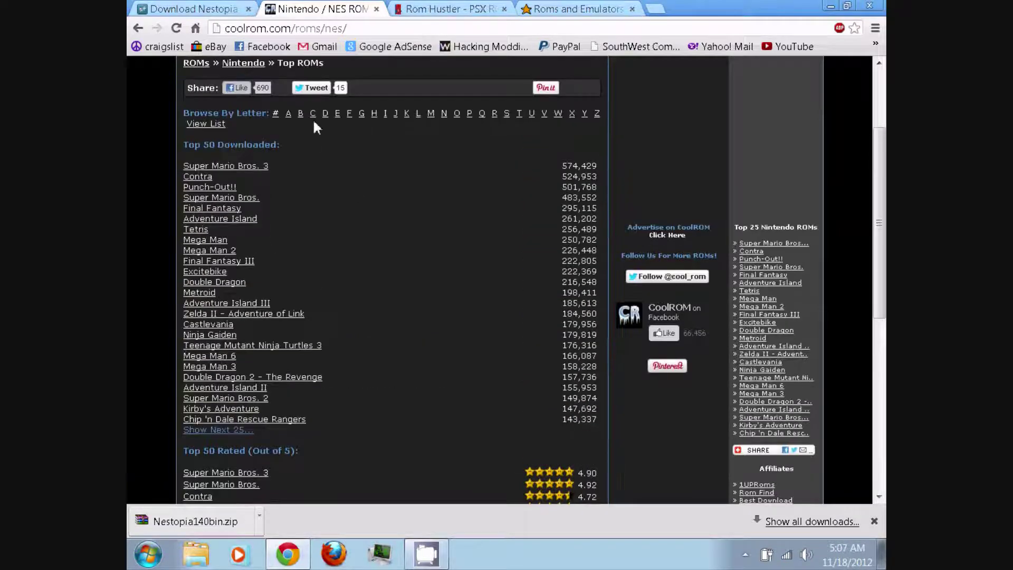
- List NES titles starting with D and open the Donkey Kong ROM page
click(325, 113)
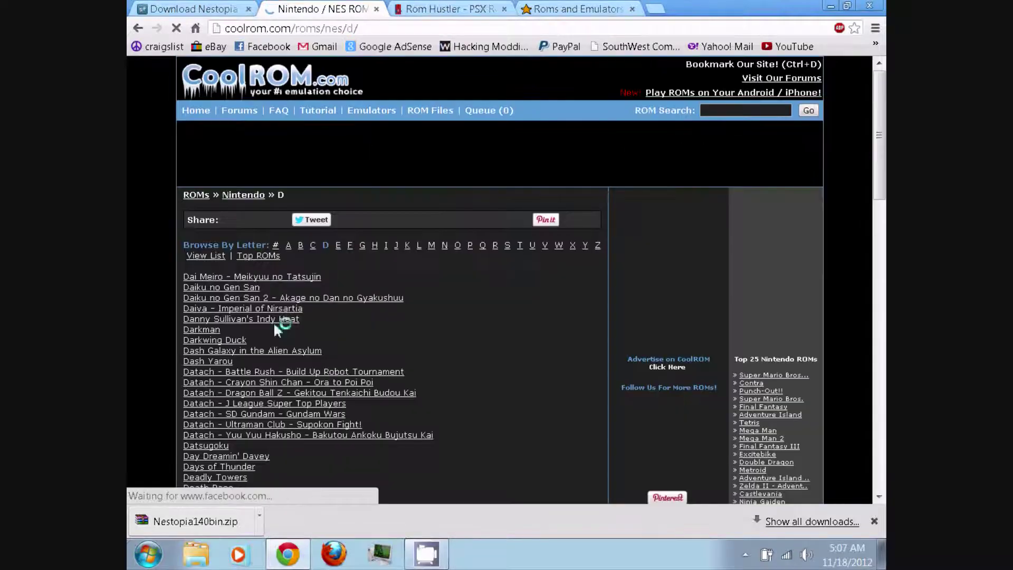
scroll(261, 327, down, 3)
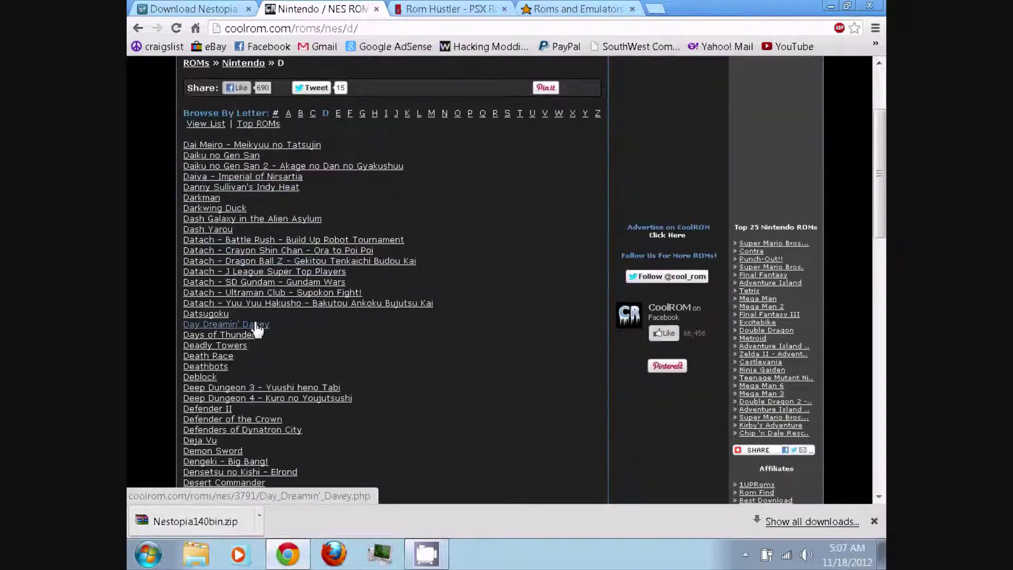
scroll(257, 328, down, 5)
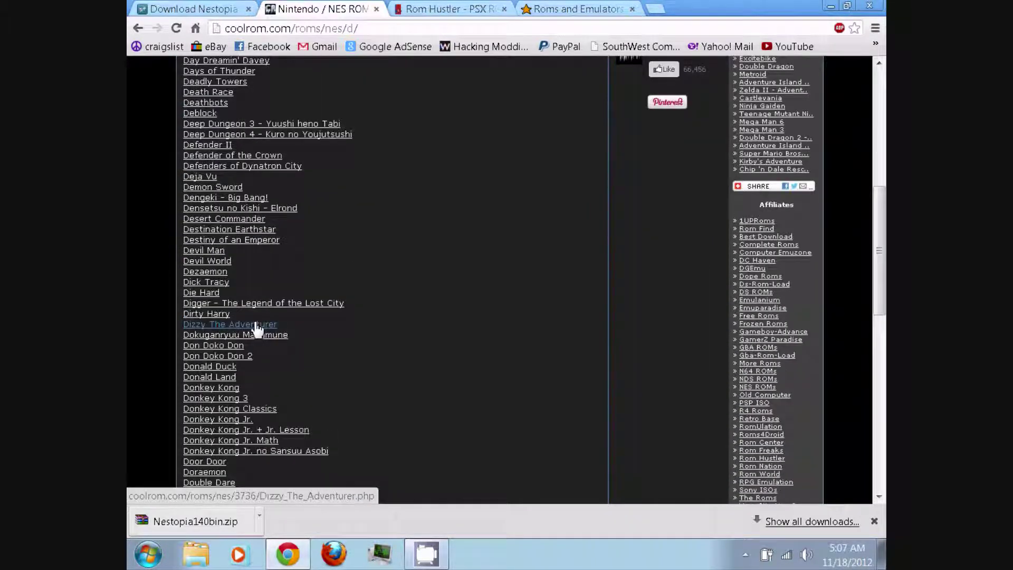
scroll(257, 328, down, 1)
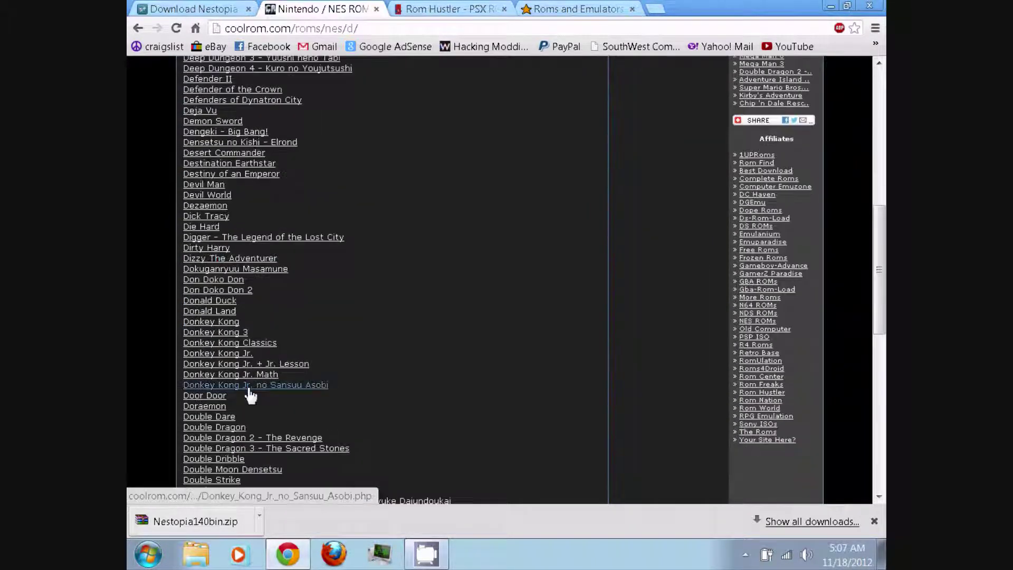
click(221, 324)
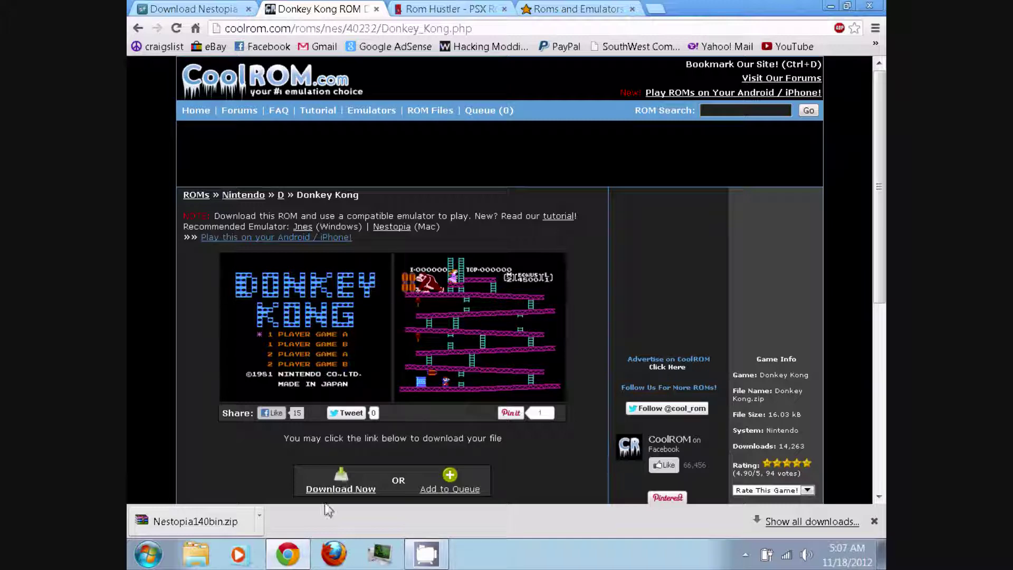
- Download Donkey Kong.zip through the CoolROM popup, close it, and return to the Nestopia tab
click(340, 489)
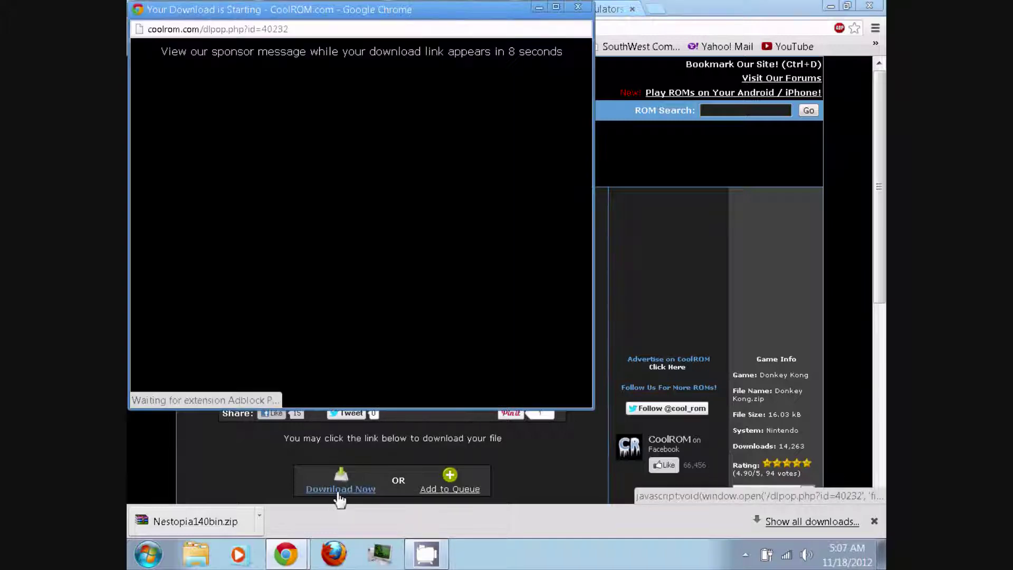
drag(510, 51, 568, 52)
click(564, 53)
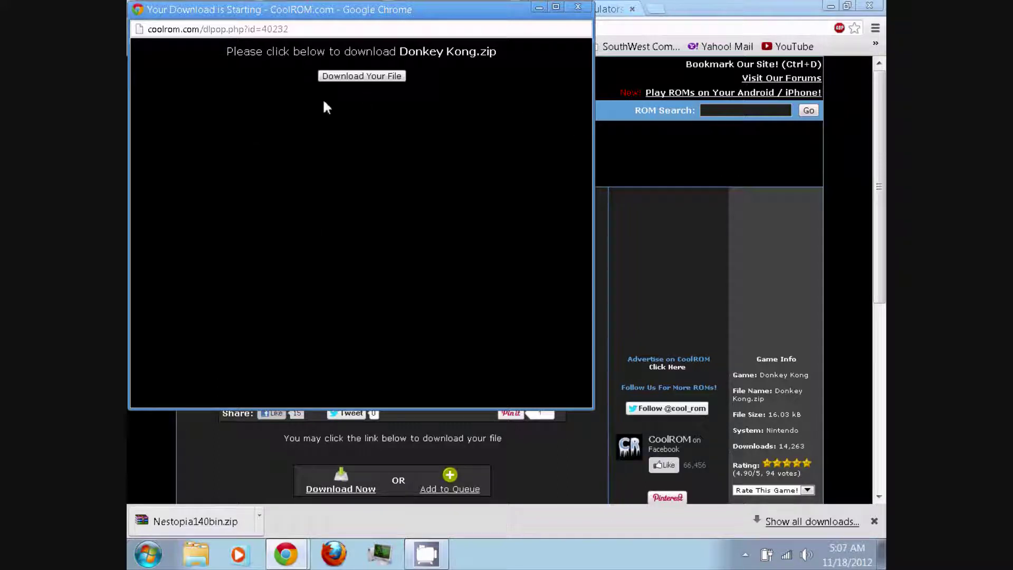
click(351, 77)
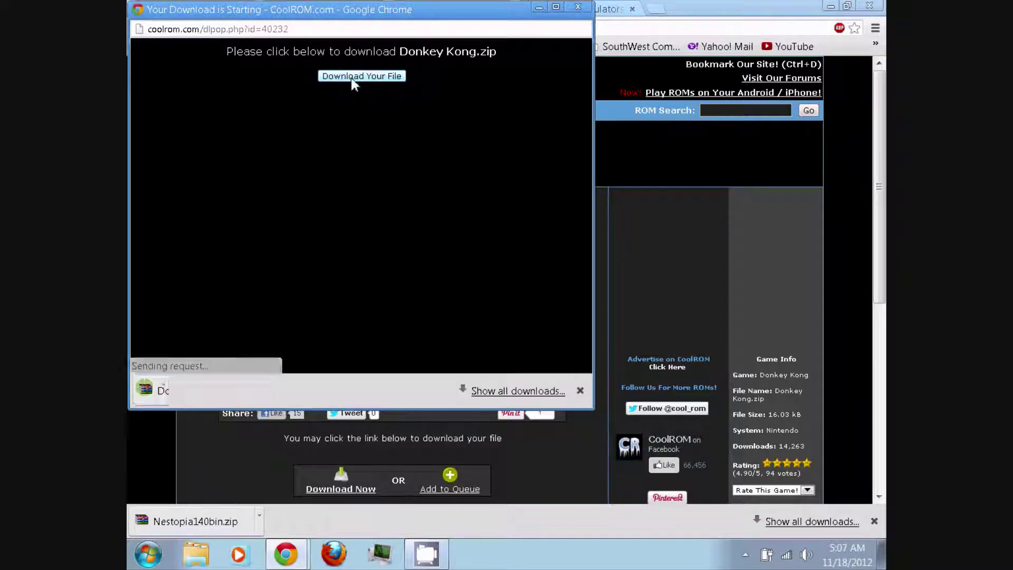
click(579, 7)
click(187, 8)
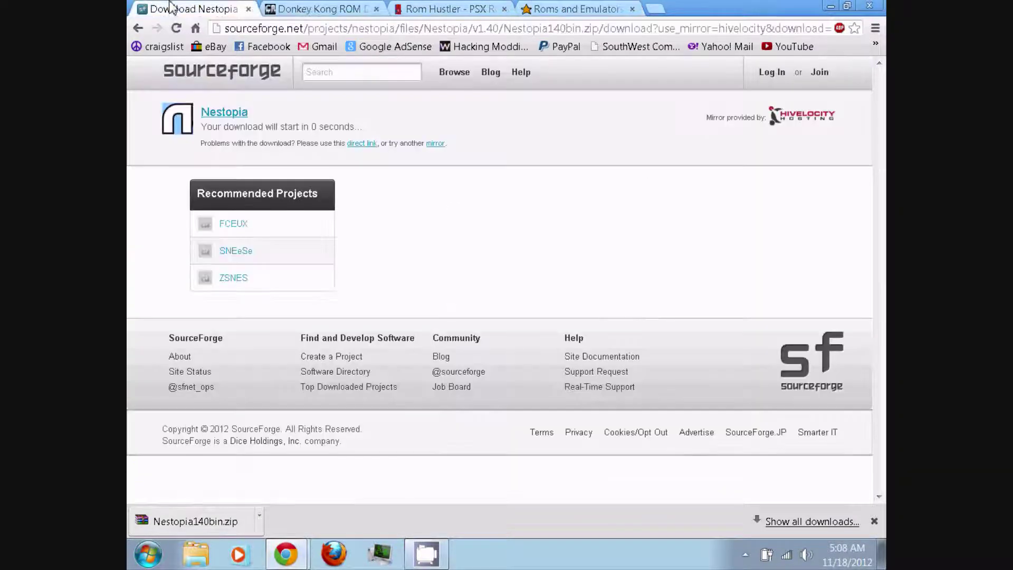
- Close the leftover Donkey Kong download popup and scroll the NES D list down to Duck Hunt
click(284, 9)
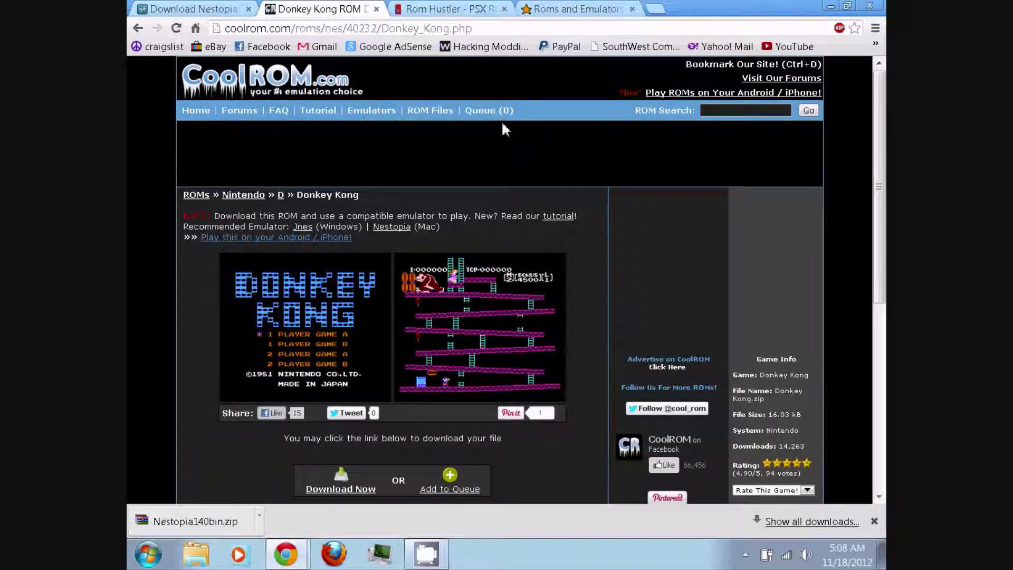
click(286, 554)
click(327, 521)
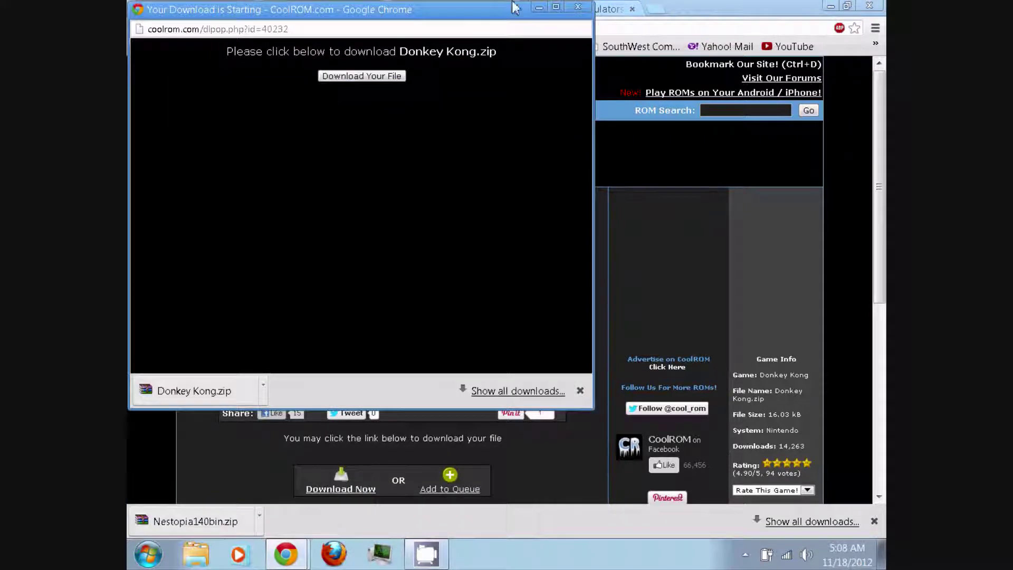
click(578, 6)
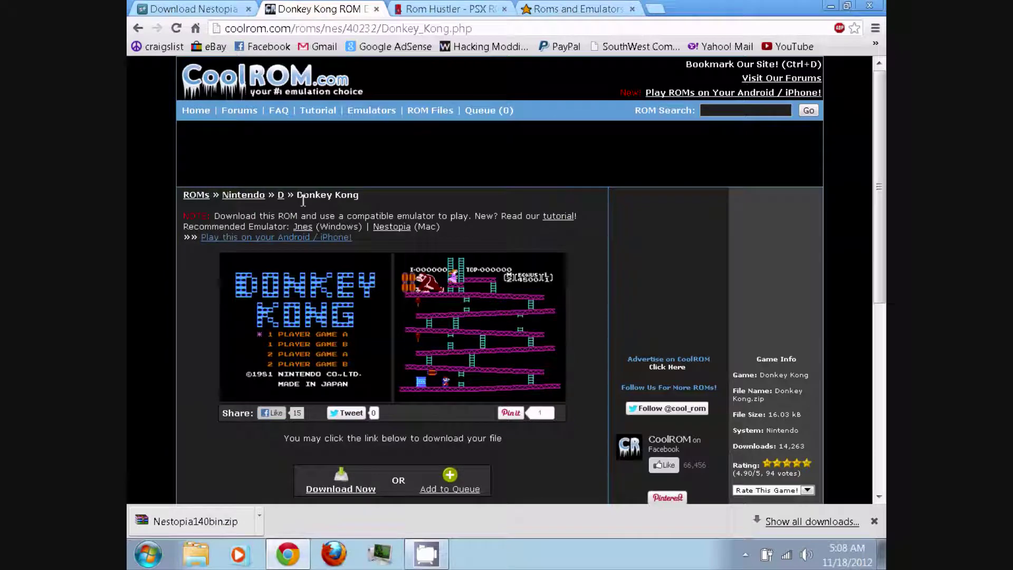
click(281, 195)
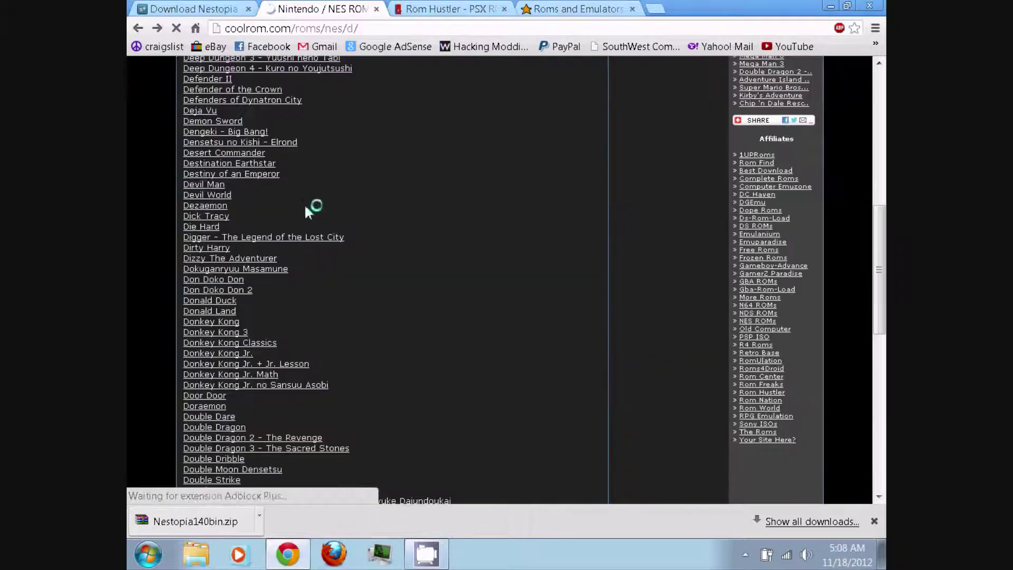
scroll(266, 273, down, 10)
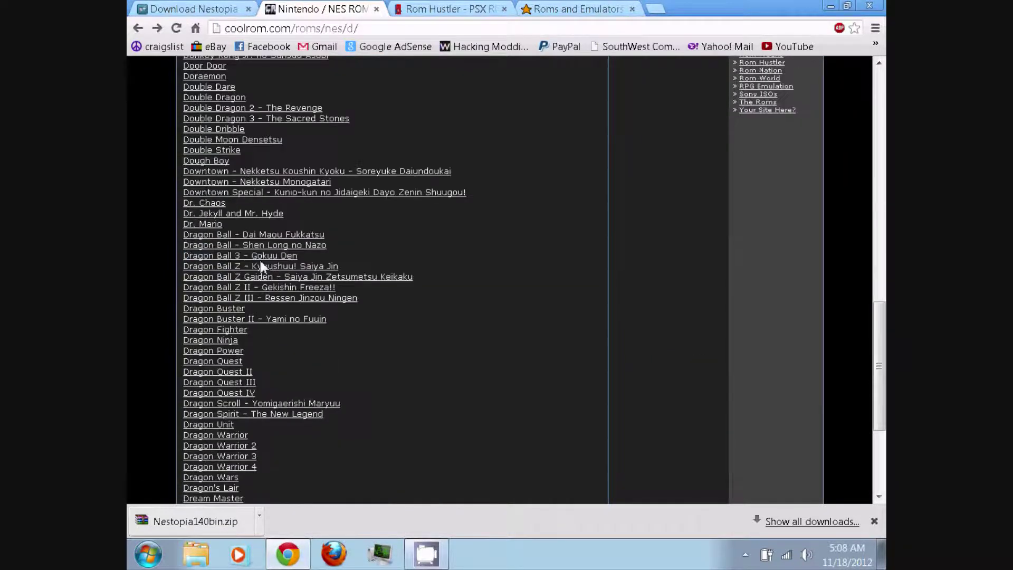
scroll(289, 243, down, 1)
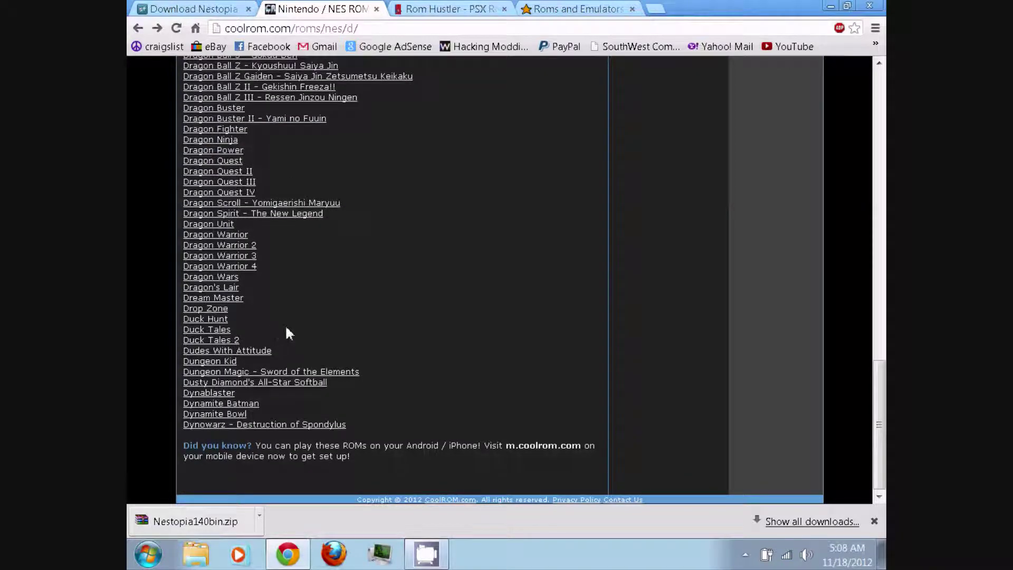
- Open the Duck Hunt ROM page, download Duck Hunt.zip (16.20 kB), and close the popup
click(218, 320)
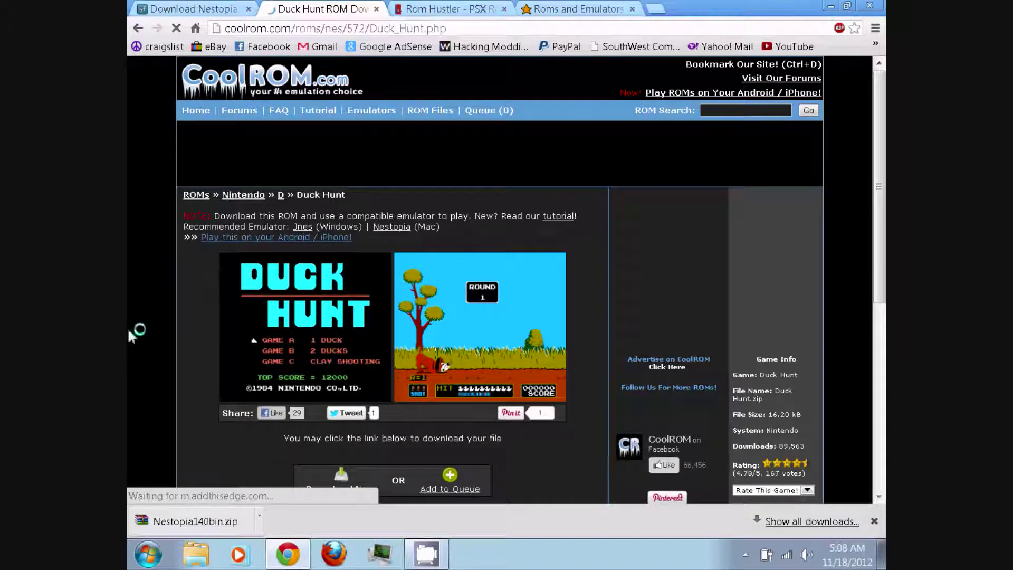
scroll(236, 365, down, 1)
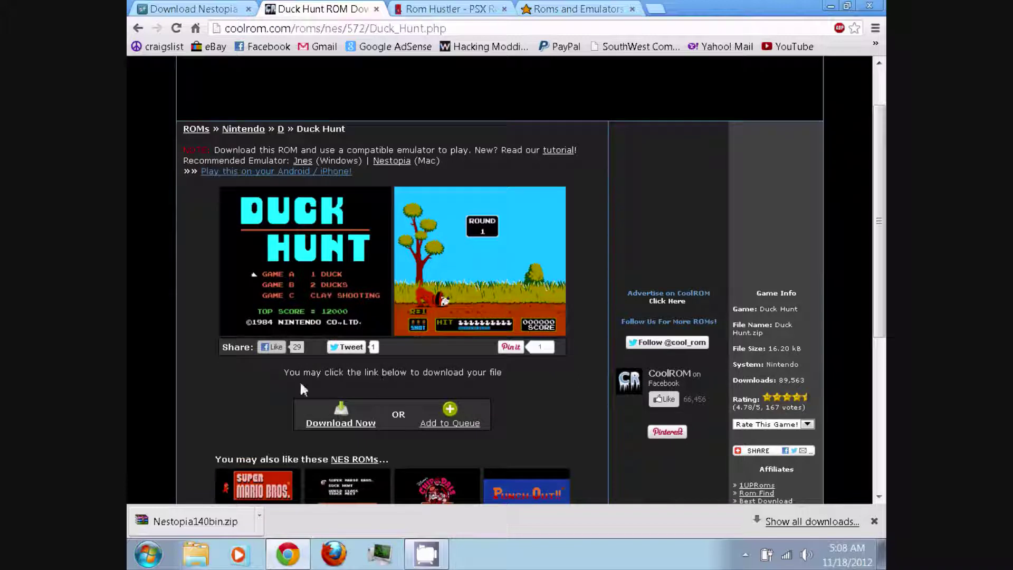
click(344, 424)
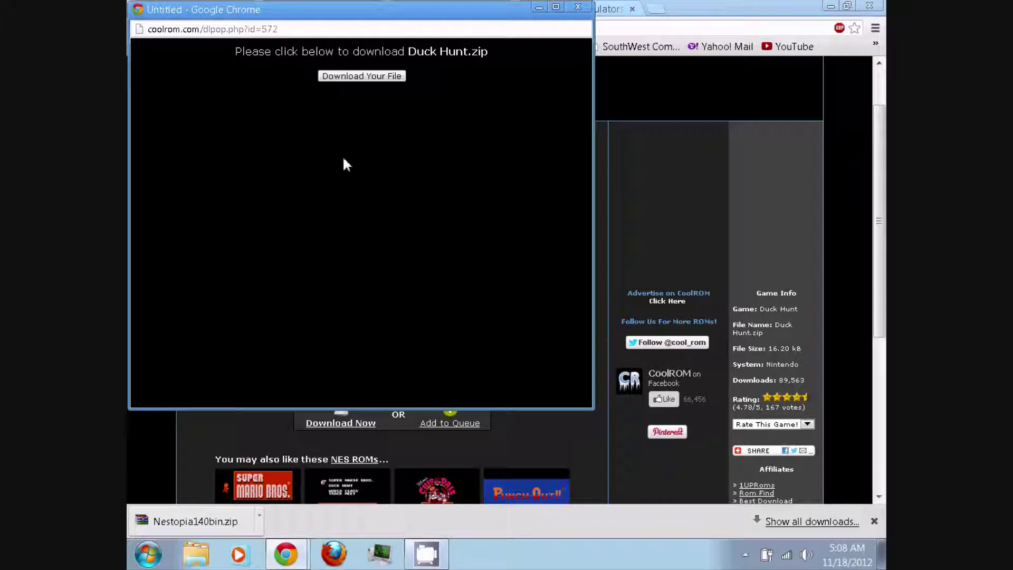
click(350, 79)
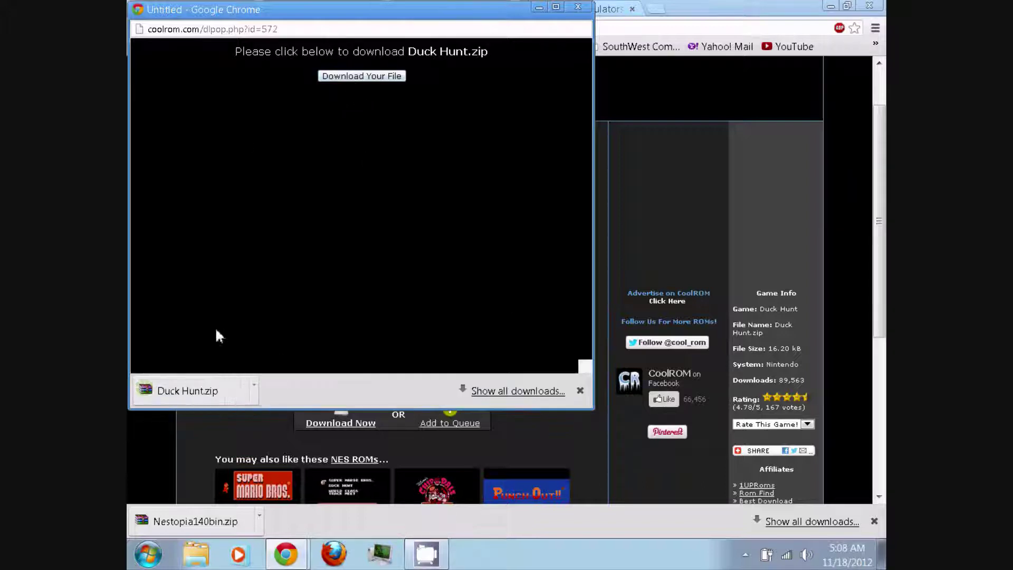
click(578, 6)
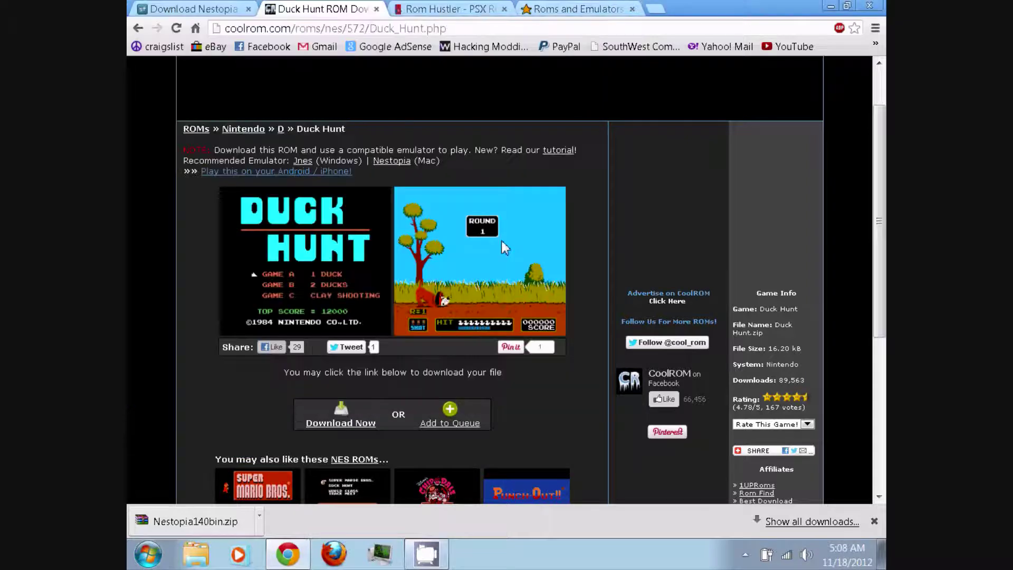
- Go back twice with Alt+Left to the NES Top ROMs page and scroll its lists
key(alt+Left)
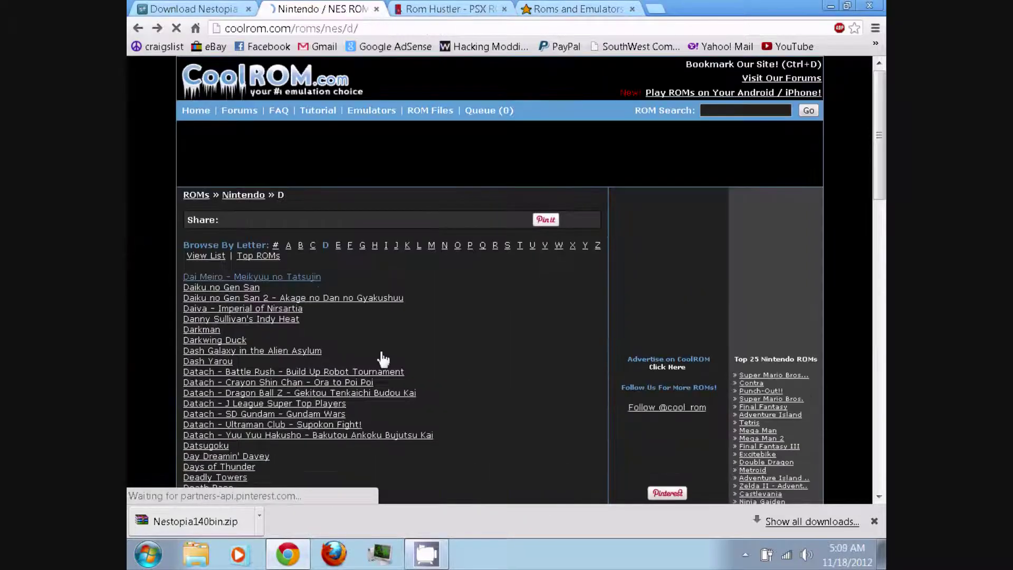
key(alt+Left)
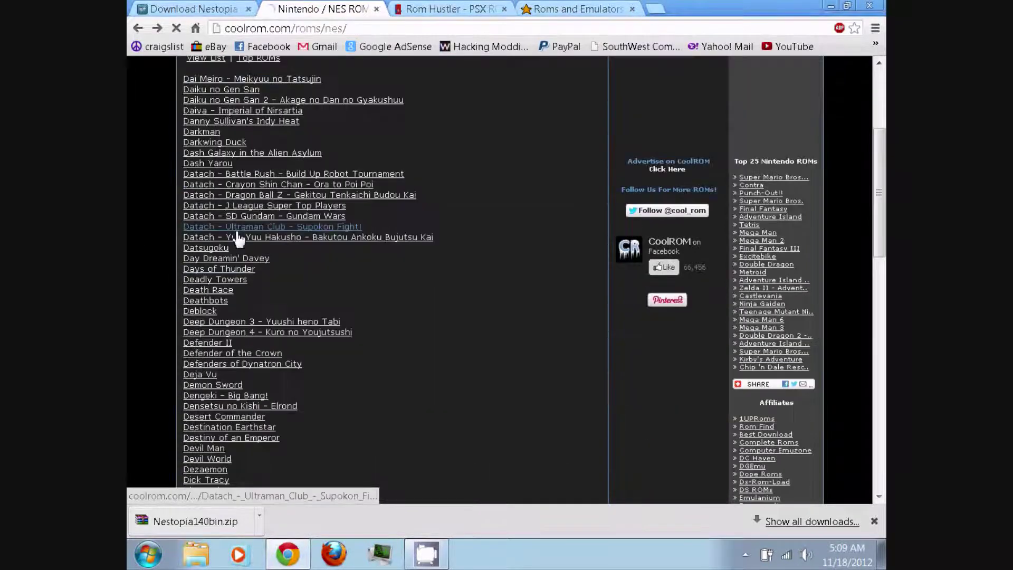
scroll(272, 343, down, 2)
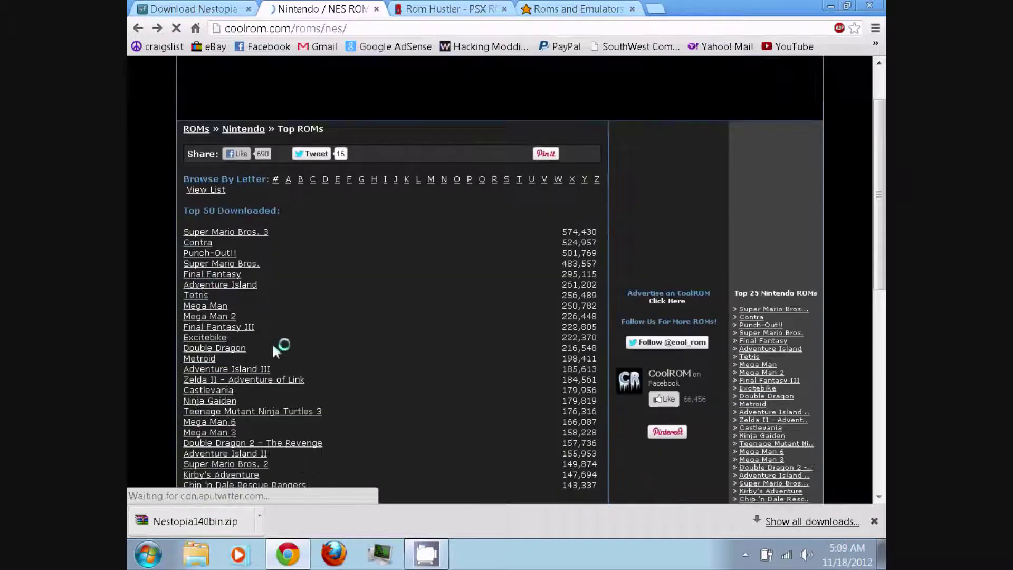
scroll(311, 359, down, 7)
scroll(289, 350, up, 10)
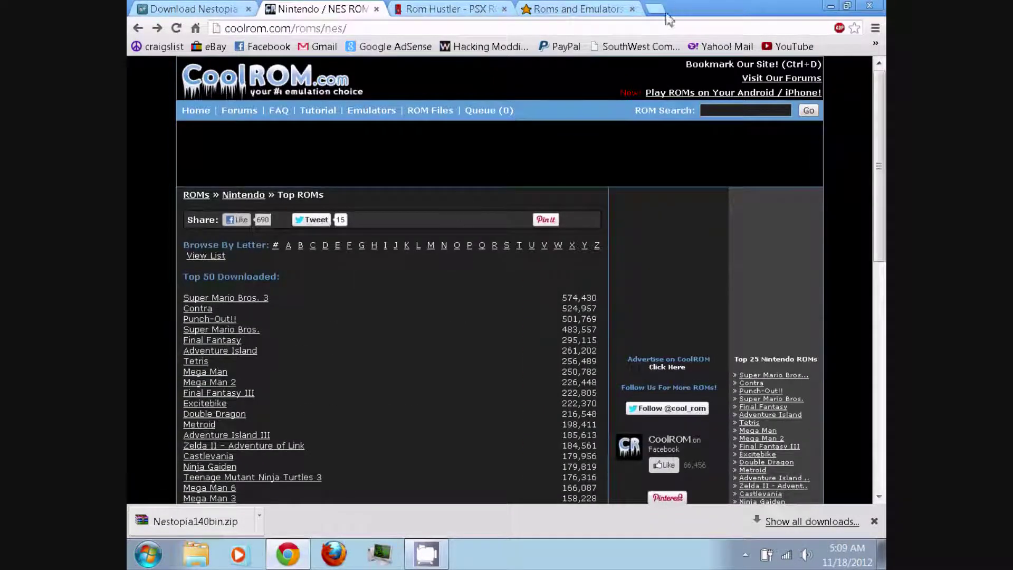
- Minimize Chrome and extract Nestopia140bin.zip on the desktop into a Nestopia140bin folder
click(831, 7)
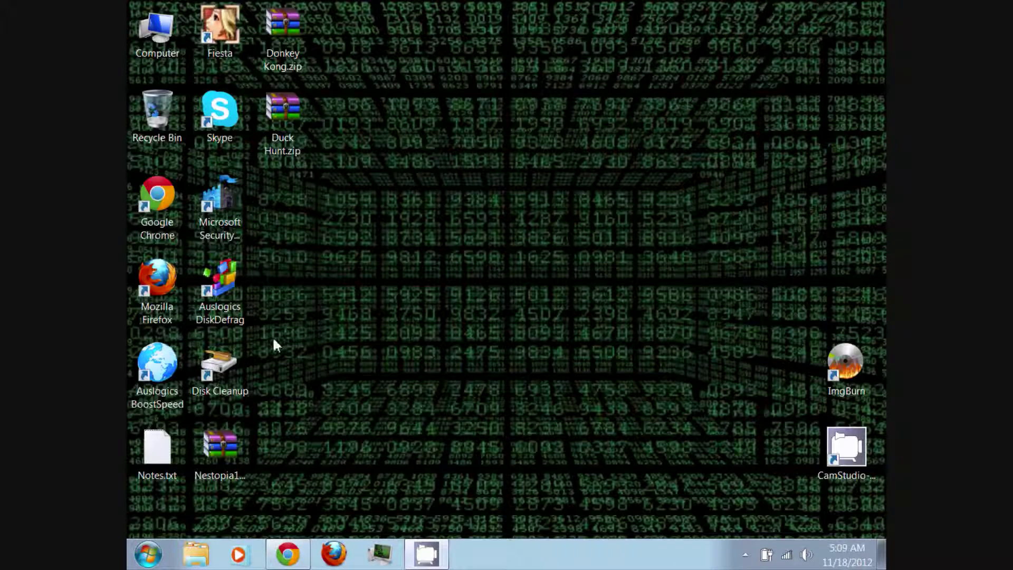
click(222, 443)
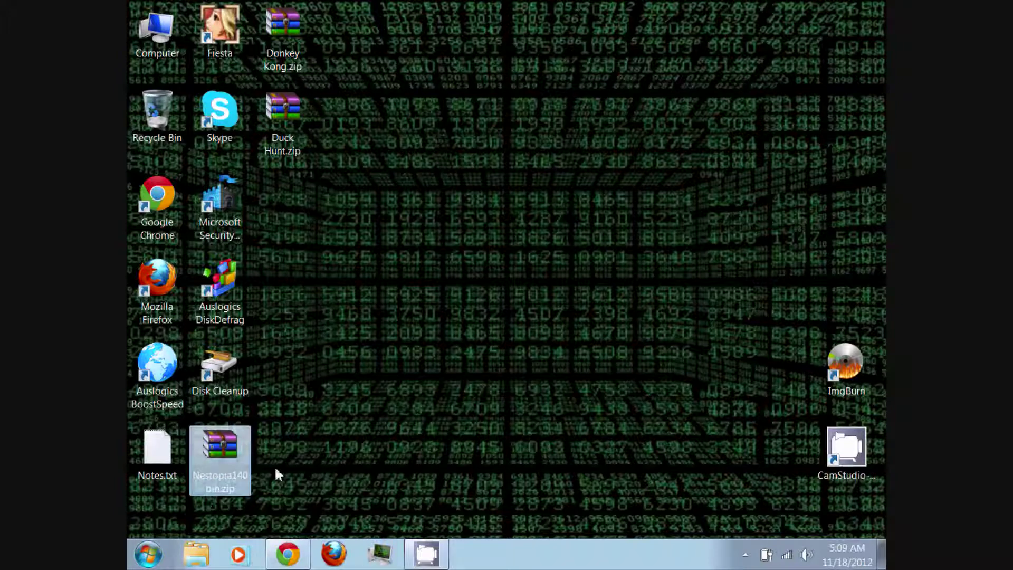
right_click(231, 449)
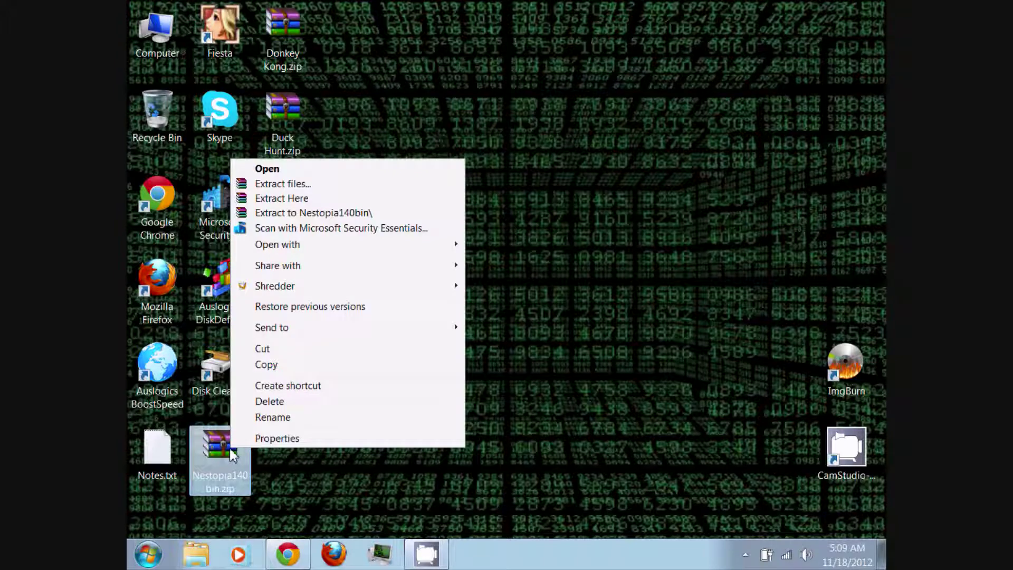
click(318, 213)
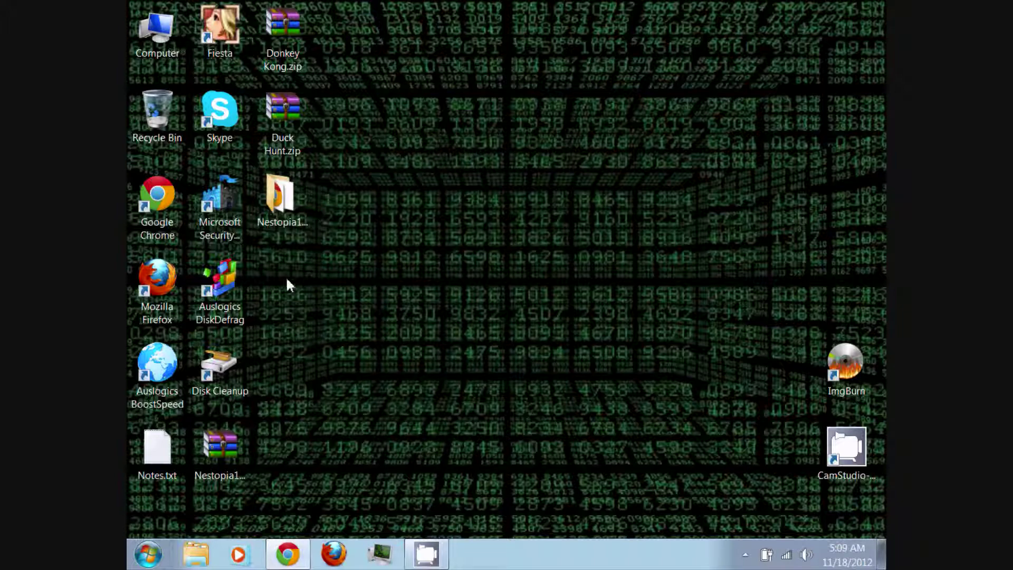
click(283, 208)
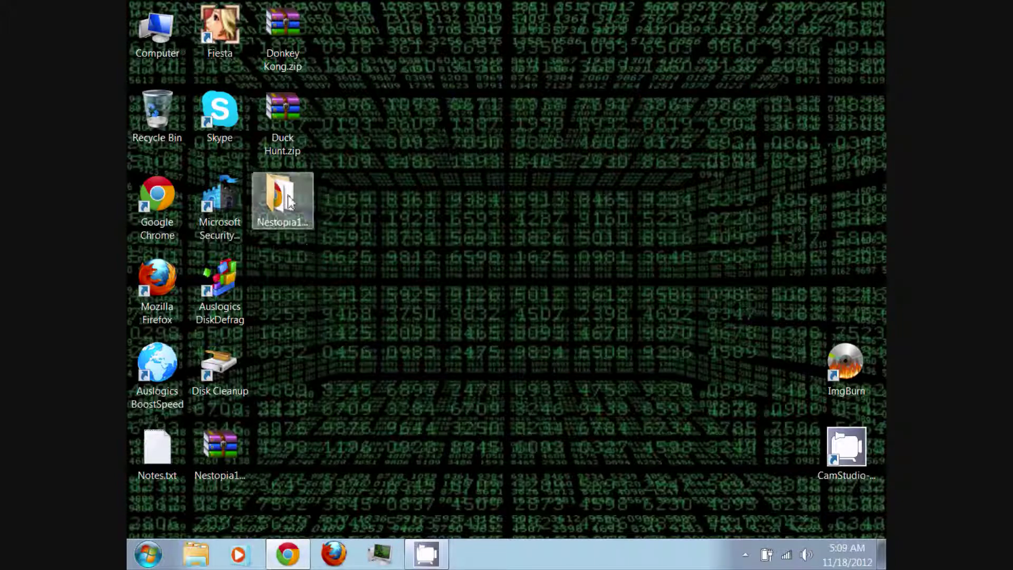
- Launch nestopia.exe from the Nestopia140bin folder, close the folder, and shift Nestopia's window right
double_click(288, 203)
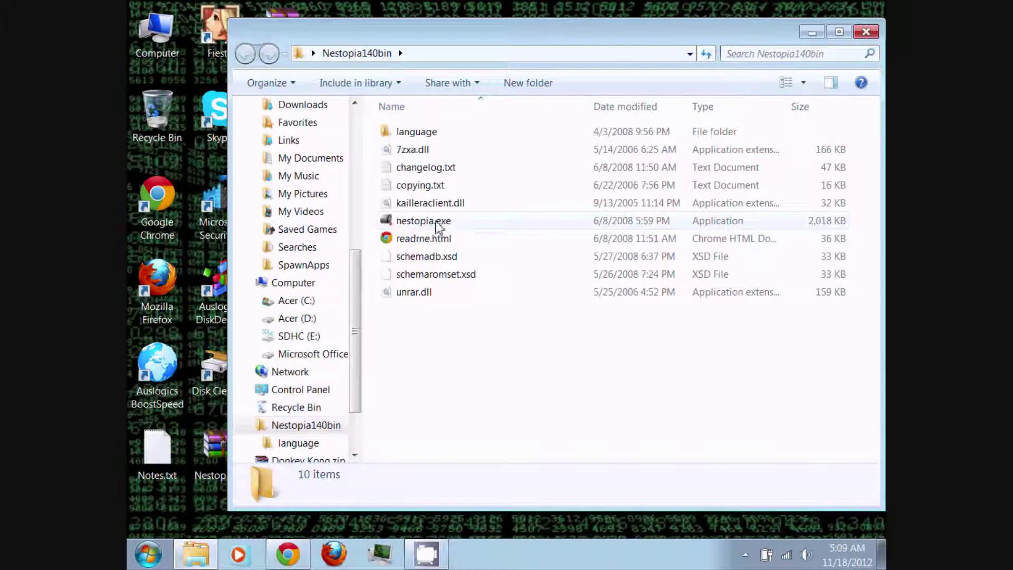
click(428, 225)
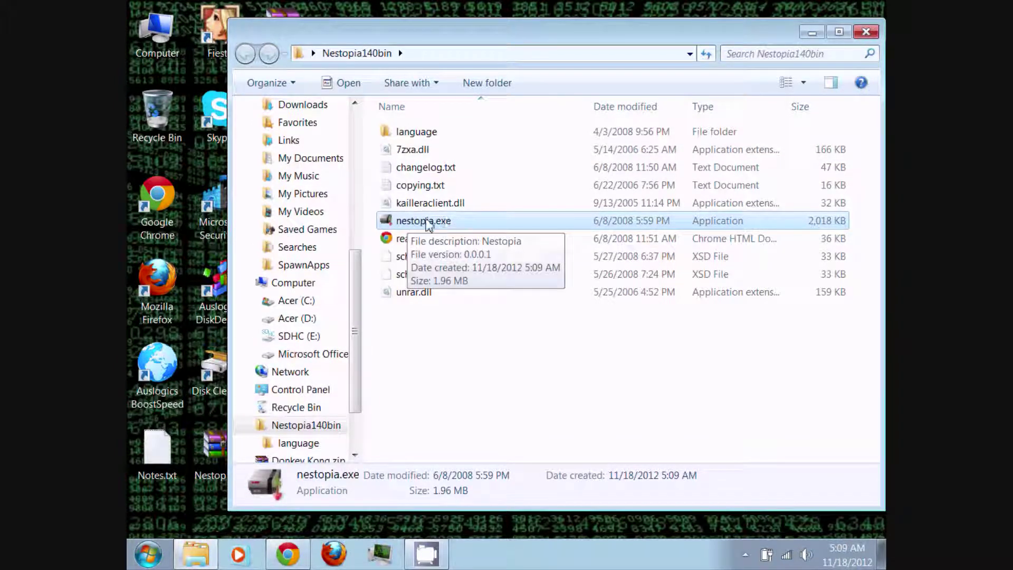
double_click(430, 226)
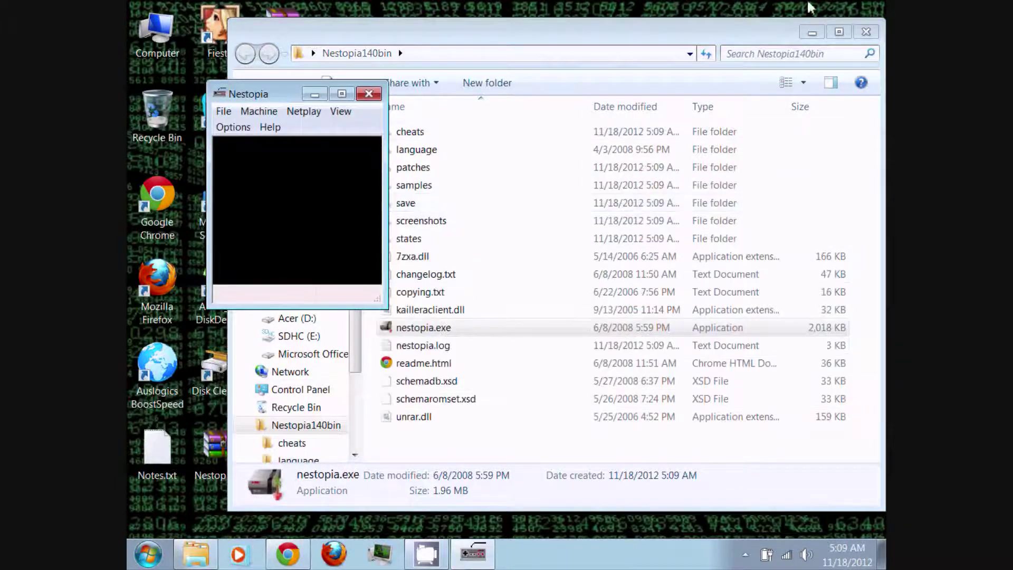
click(865, 32)
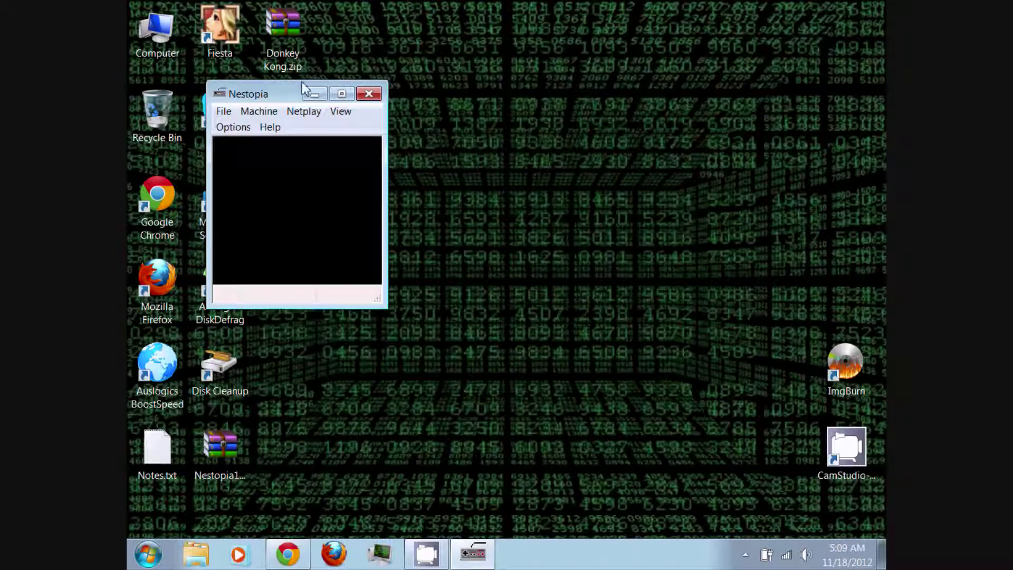
drag(266, 93, 420, 93)
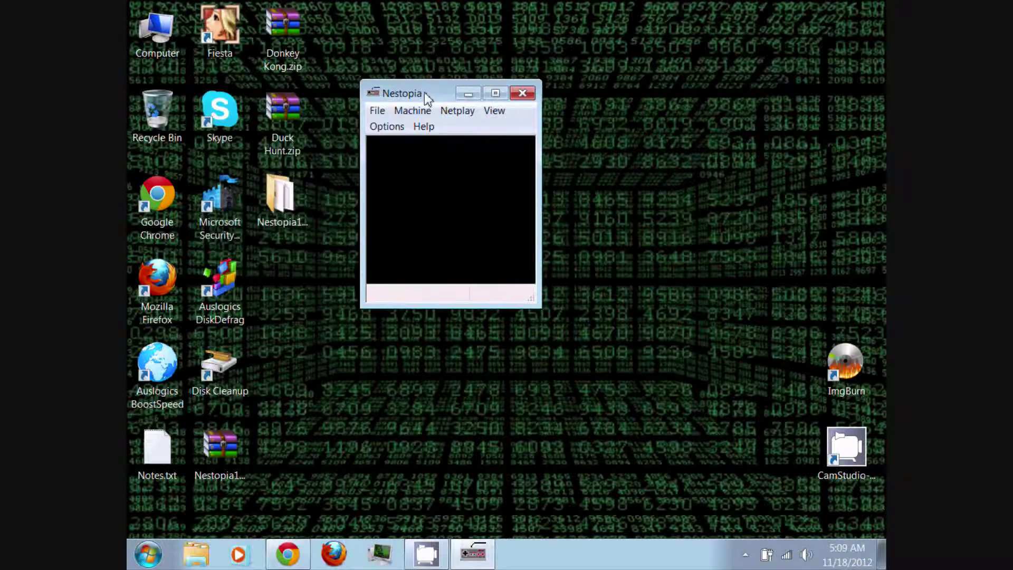
- Maximize the Nestopia window, then open and cancel the File > Open dialog without loading a ROM
double_click(428, 96)
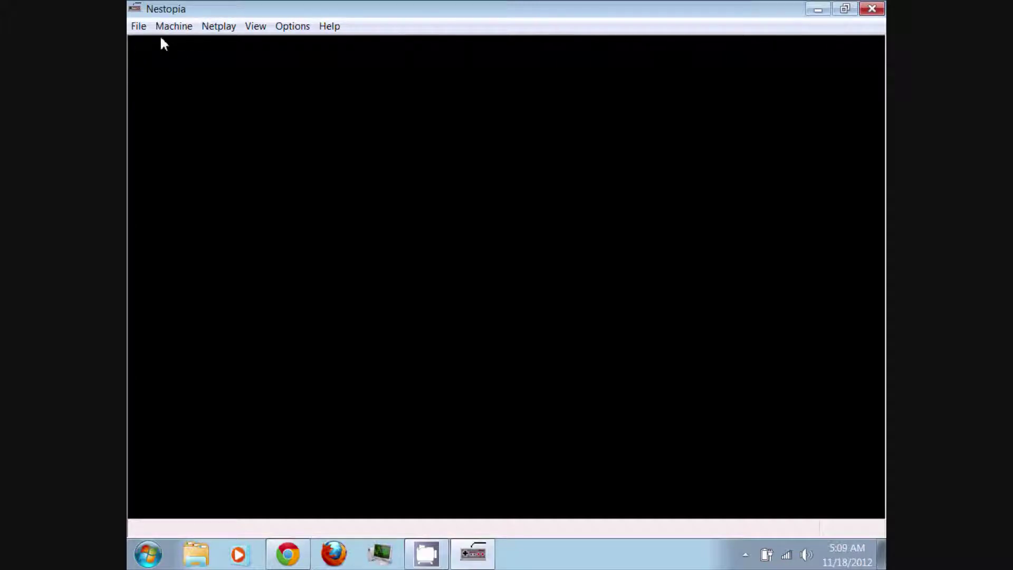
click(140, 27)
mouse_move(154, 30)
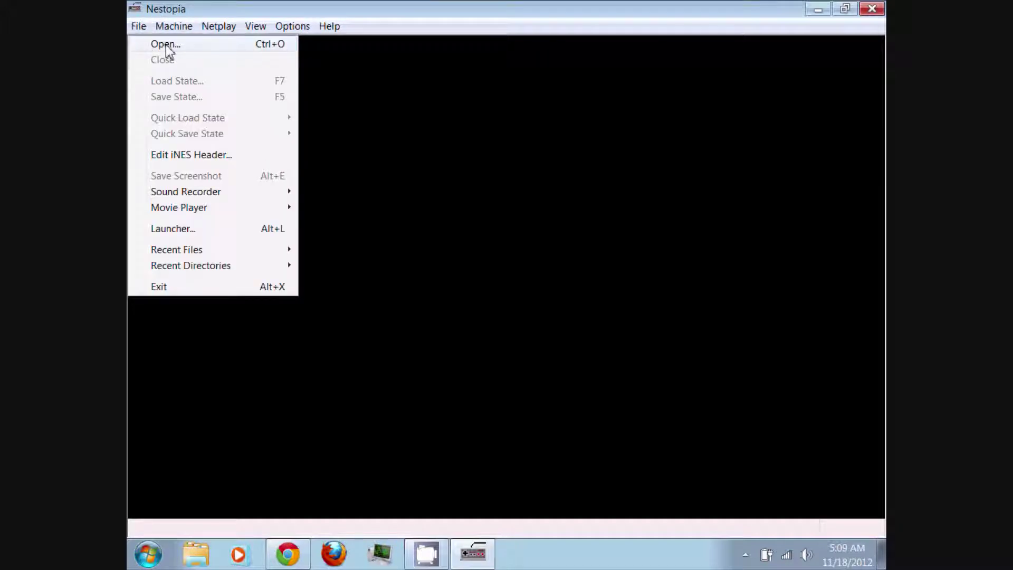
click(164, 46)
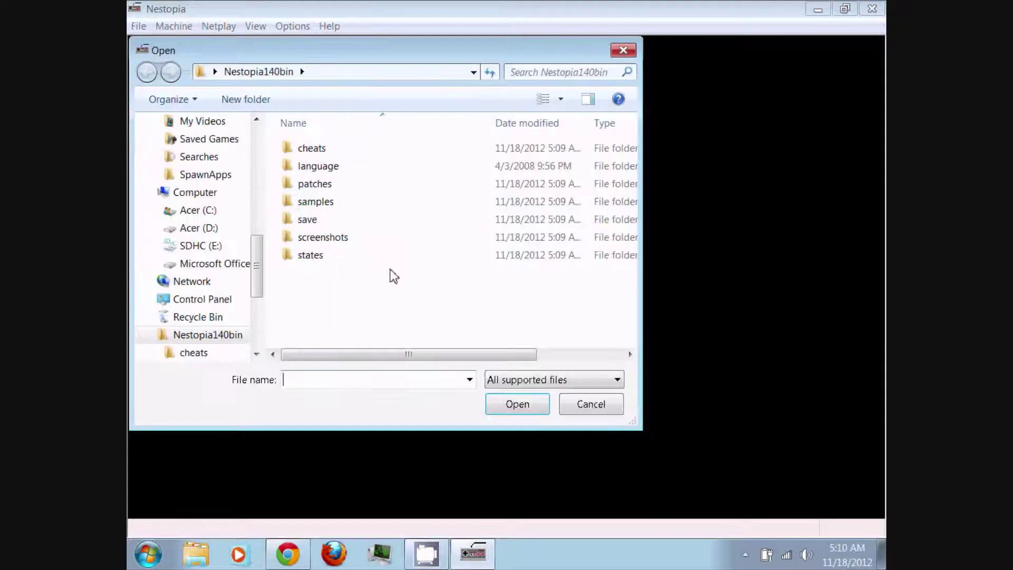
click(624, 50)
- Browse the File menu and Machine's Input, External, NSF Player, Region and Options submenus, ending on Netplay
click(138, 27)
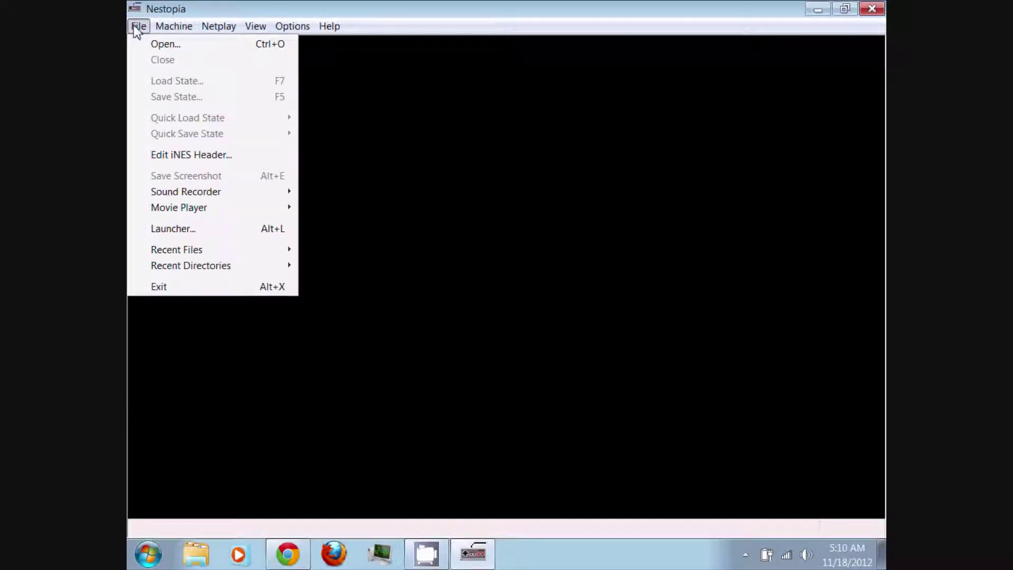
mouse_move(171, 33)
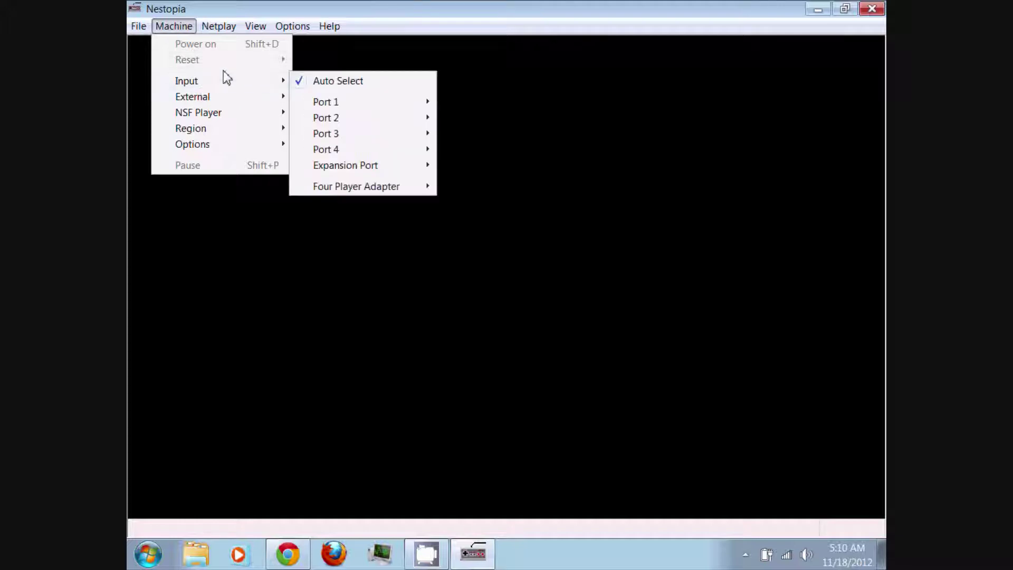
mouse_move(286, 84)
mouse_move(341, 165)
mouse_move(193, 101)
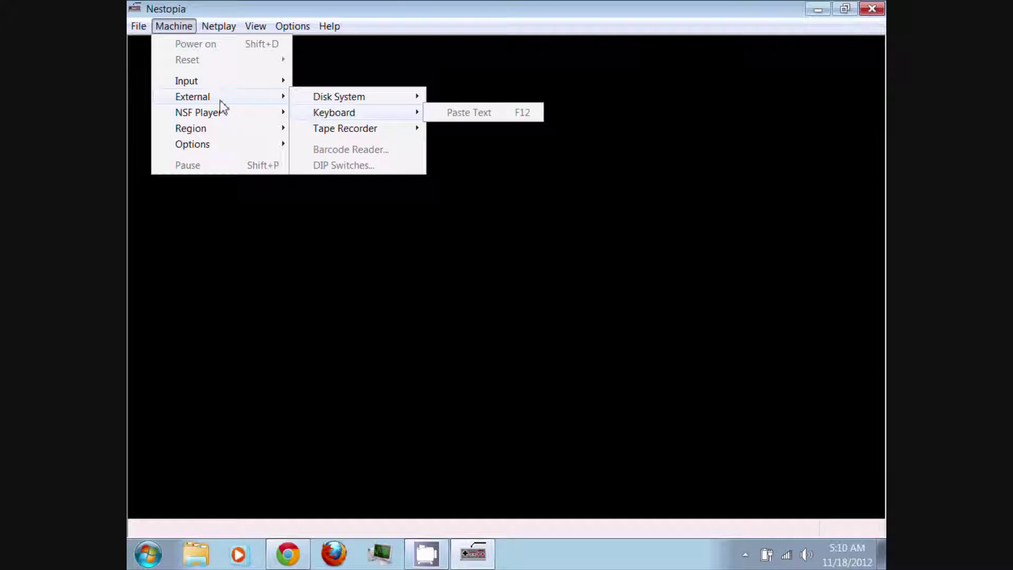
mouse_move(209, 117)
mouse_move(186, 134)
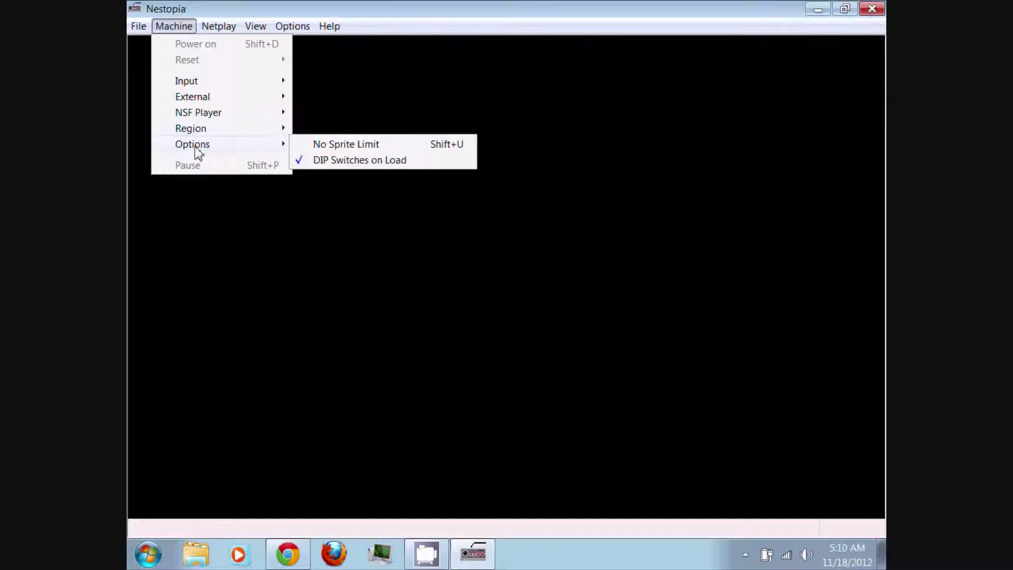
mouse_move(216, 26)
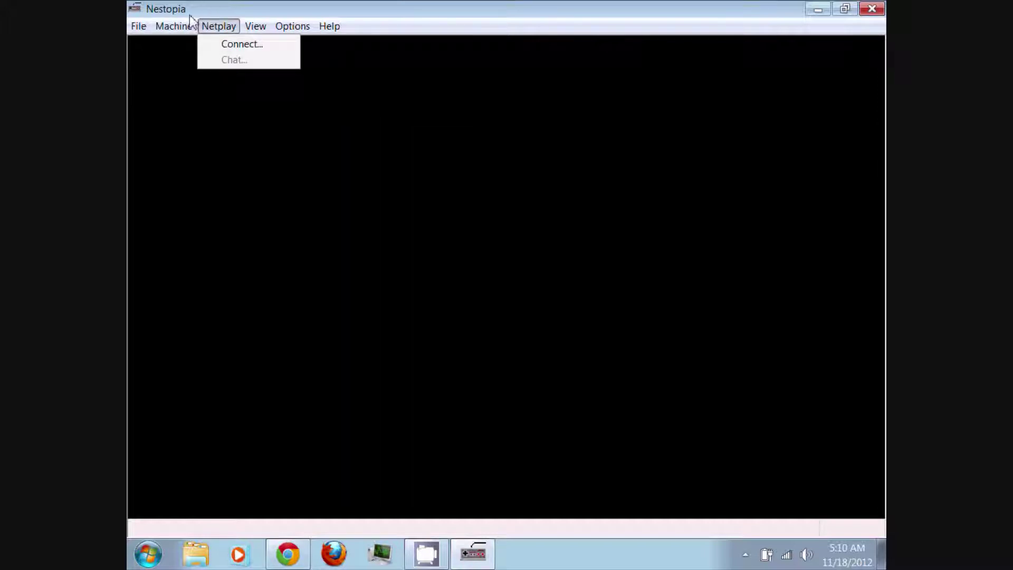